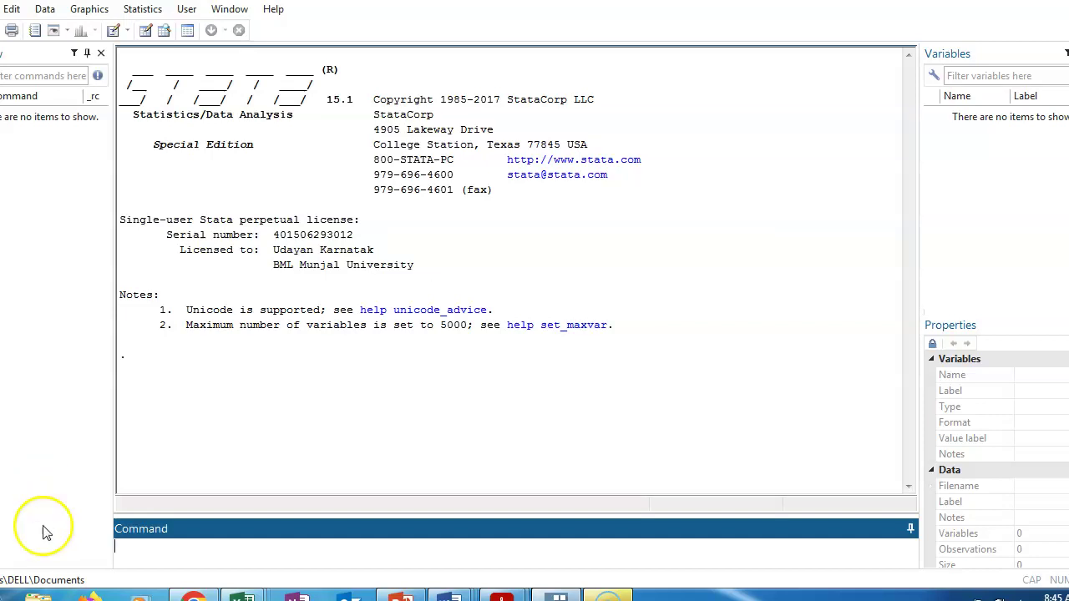
Import Sheet1 of Pre IPO value data stata.xlsx, using the first row as variable names.
mouse_move(47, 555)
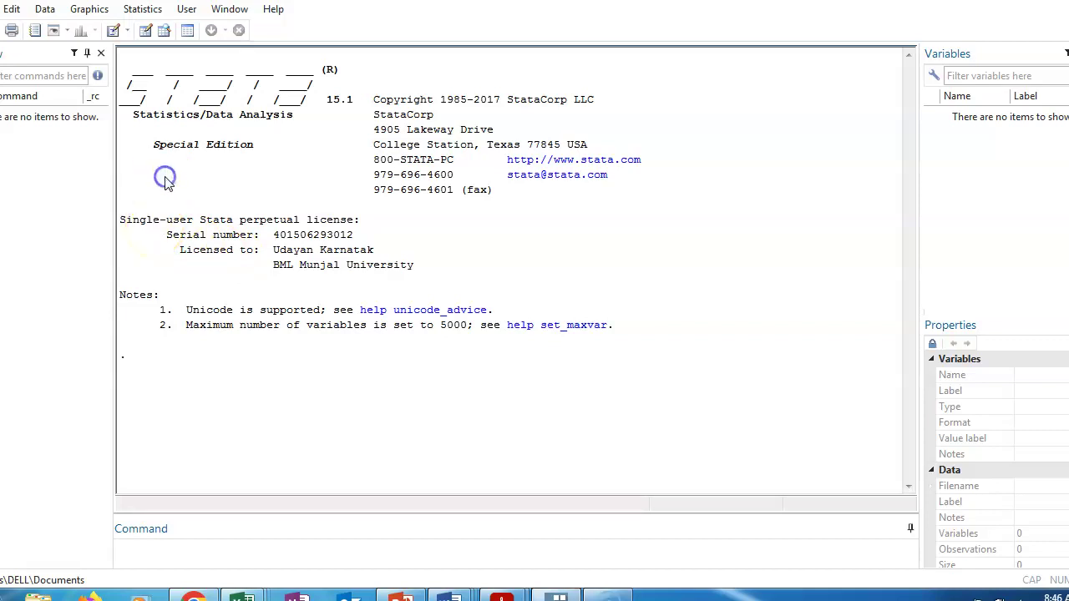
key(alt+f)
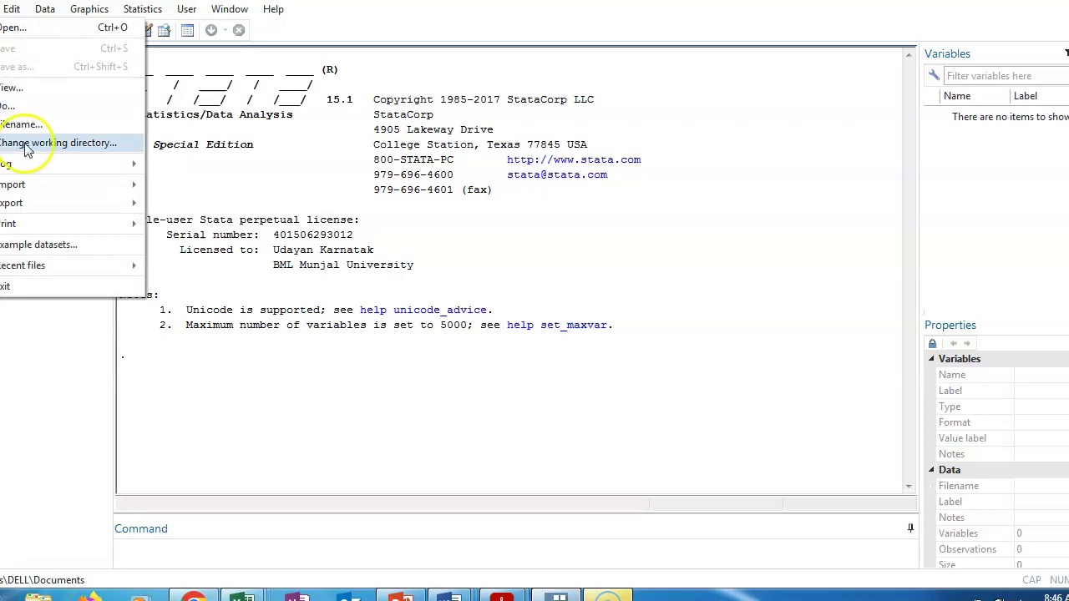
mouse_move(74, 185)
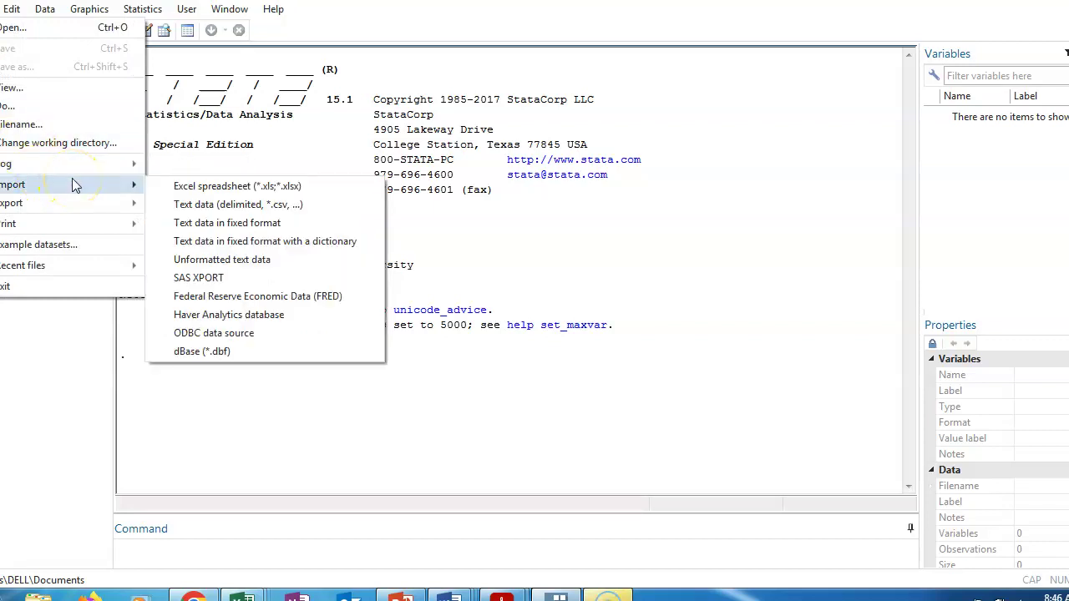
click(185, 187)
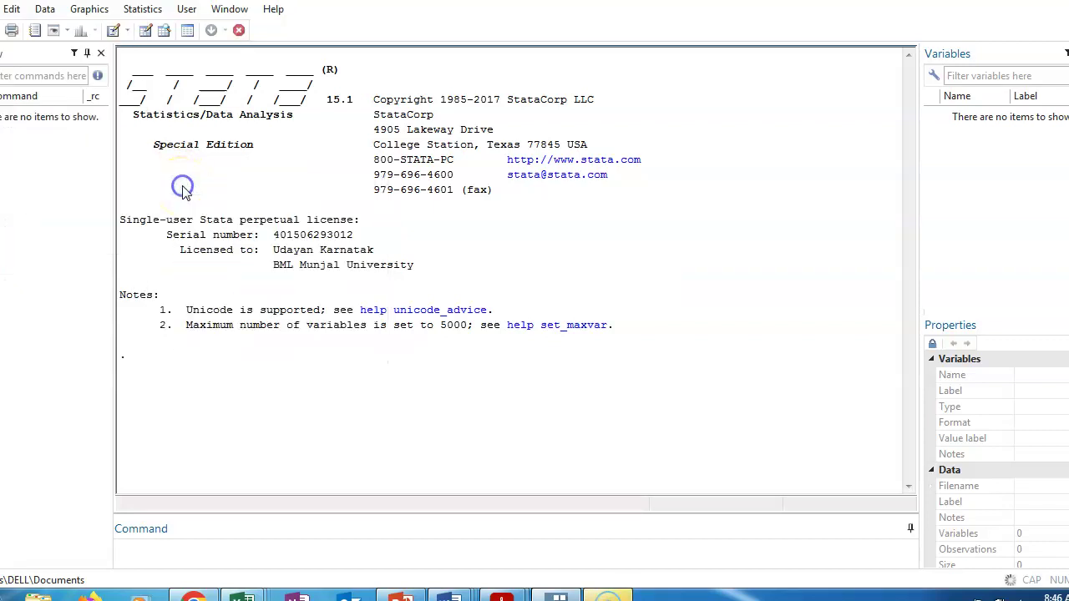
click(678, 159)
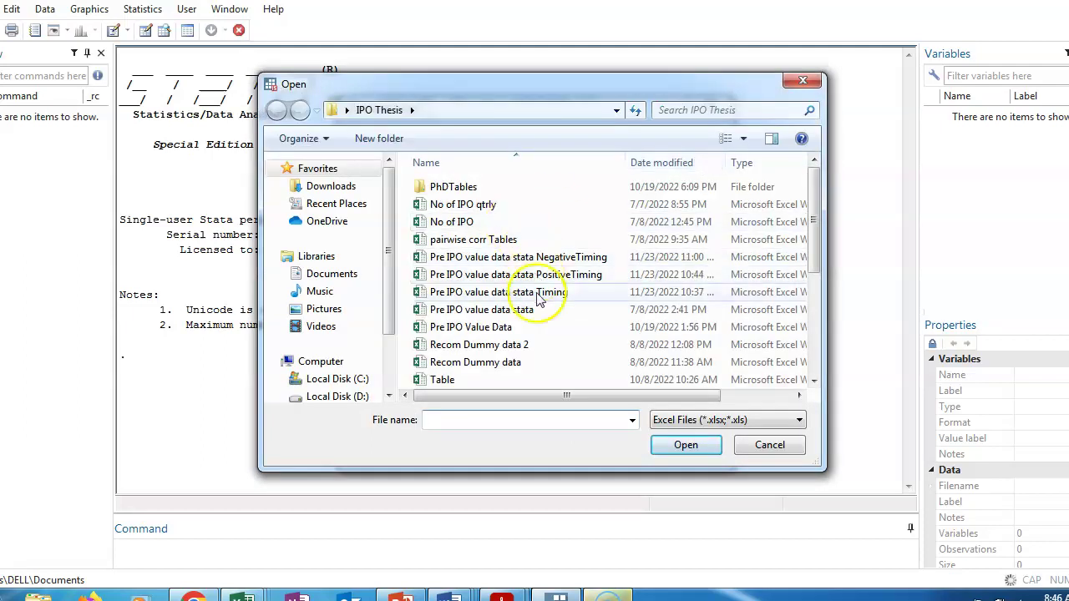
double_click(543, 309)
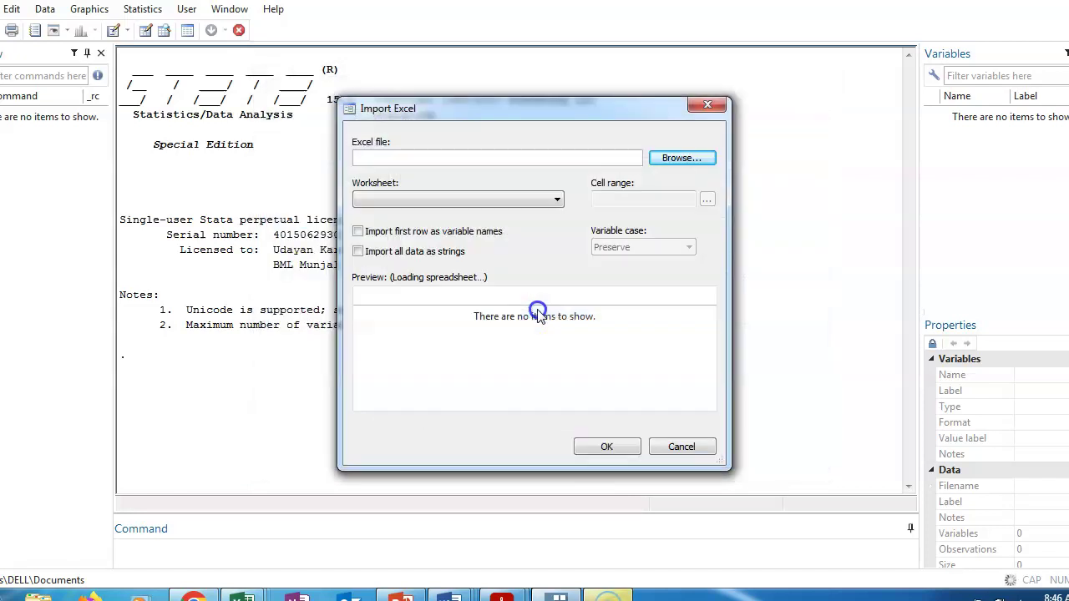
click(358, 231)
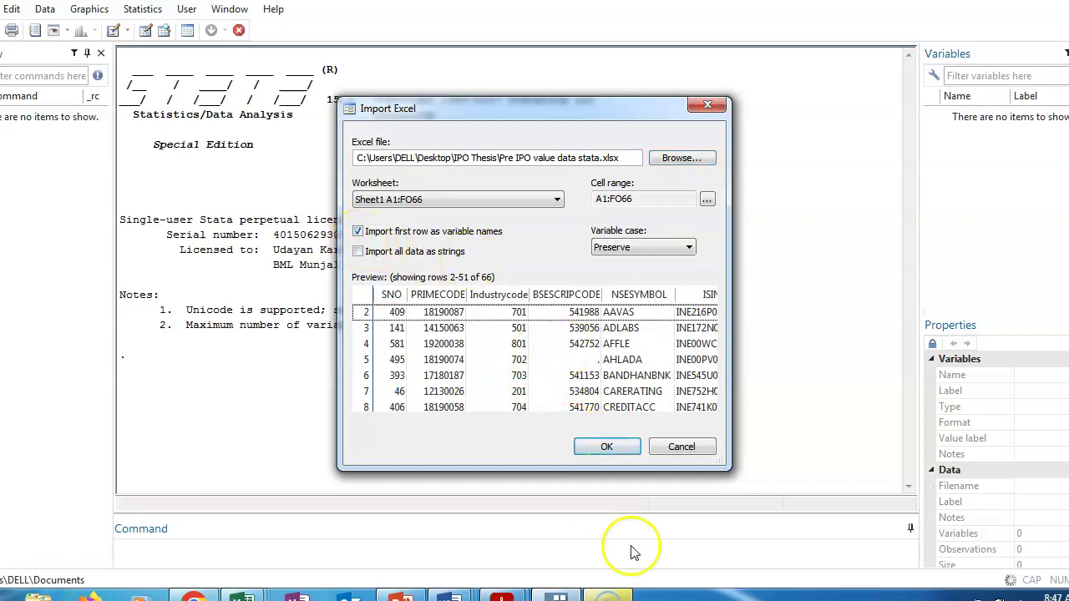
click(612, 447)
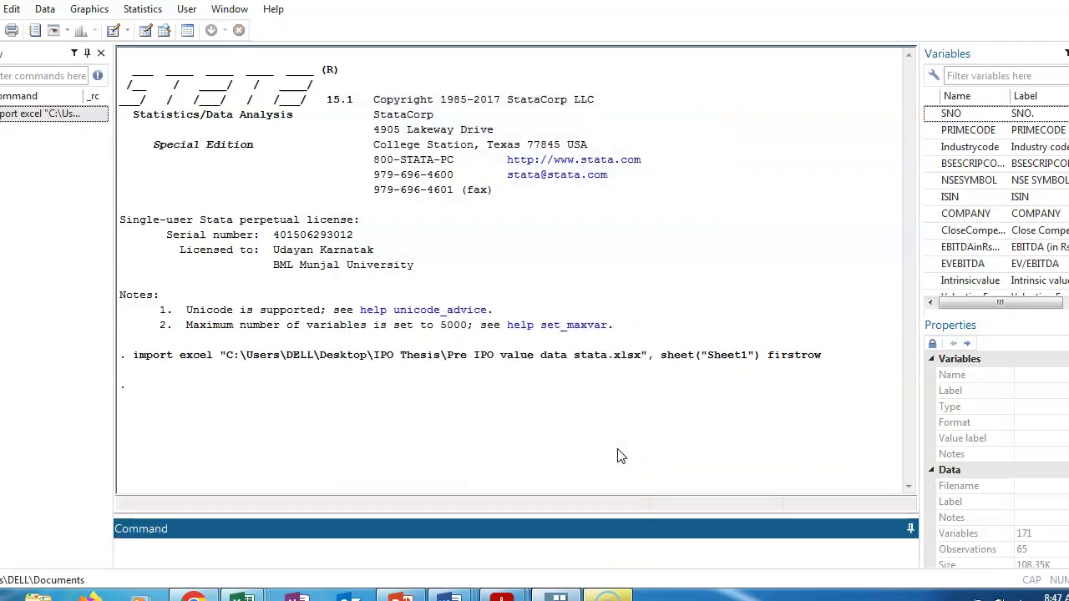
Open the Linear regression (regress) dialog and list the variables for the dependent variable.
click(354, 233)
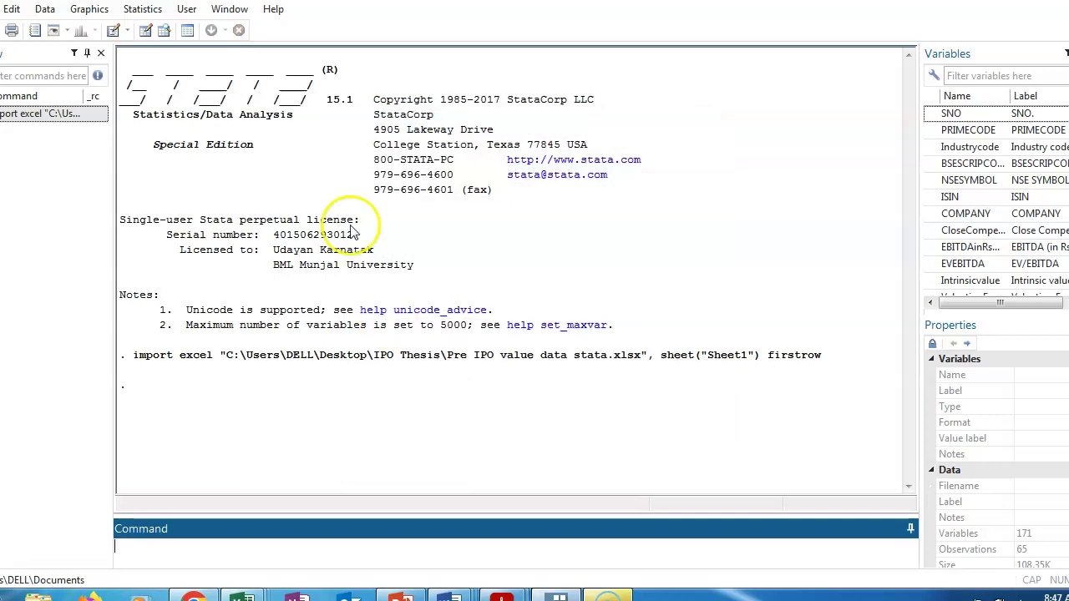
click(140, 10)
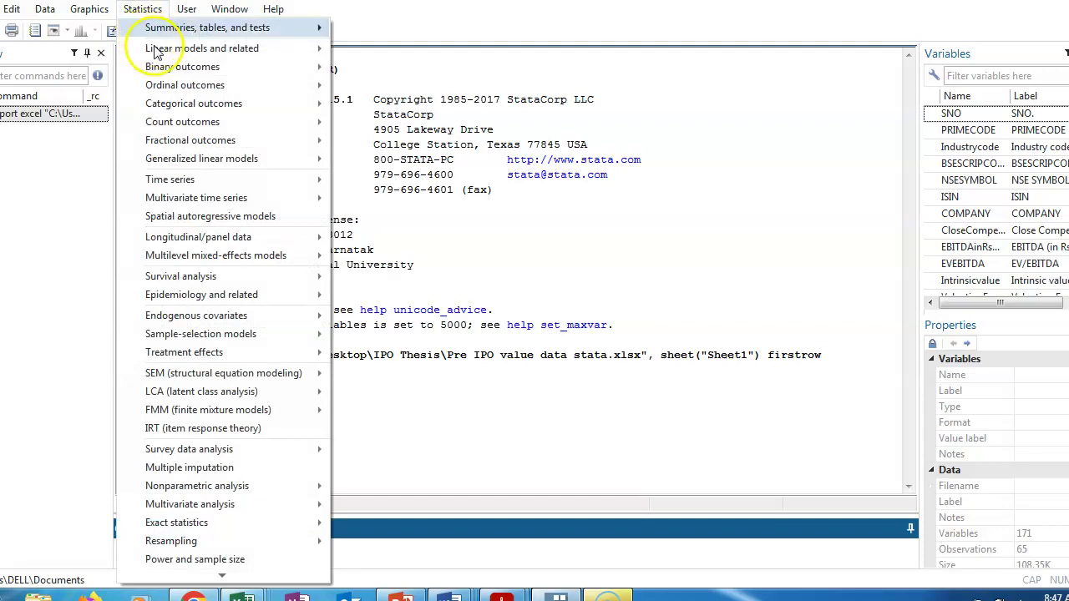
click(159, 51)
click(369, 50)
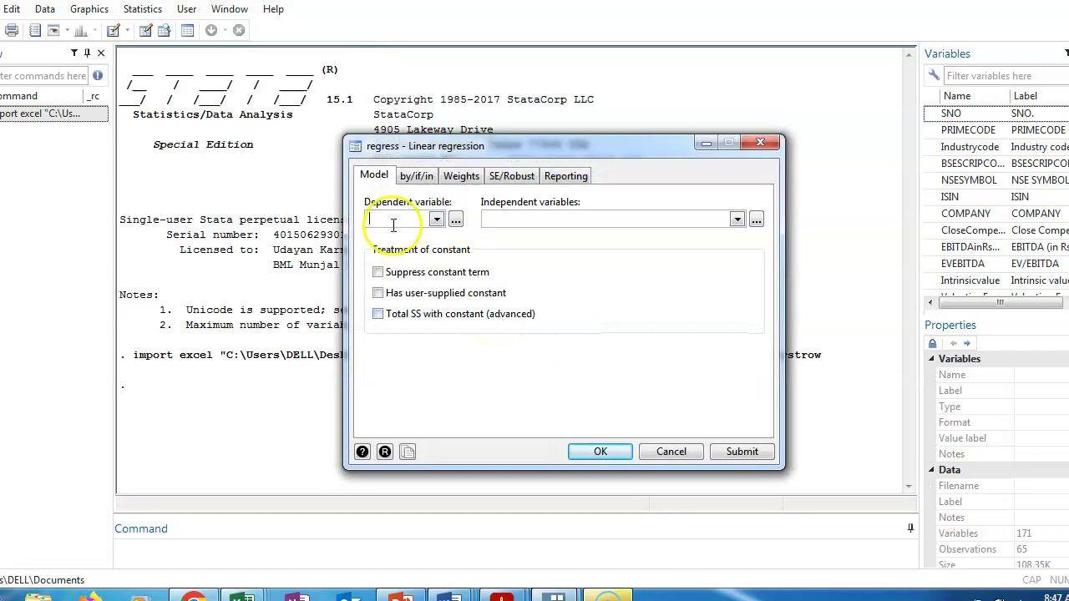
click(436, 219)
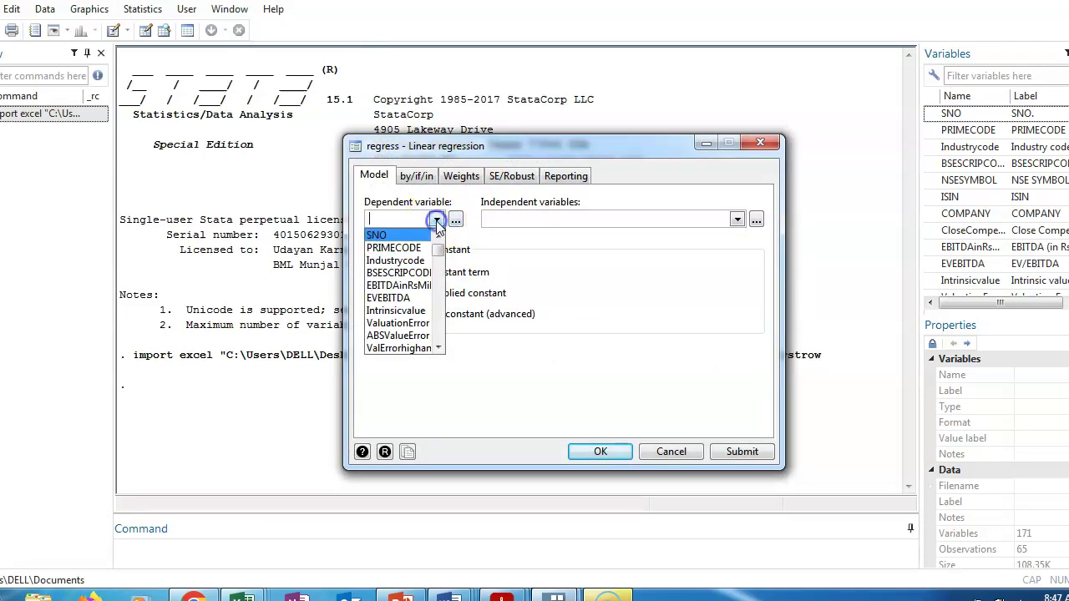
drag(438, 257, 438, 280)
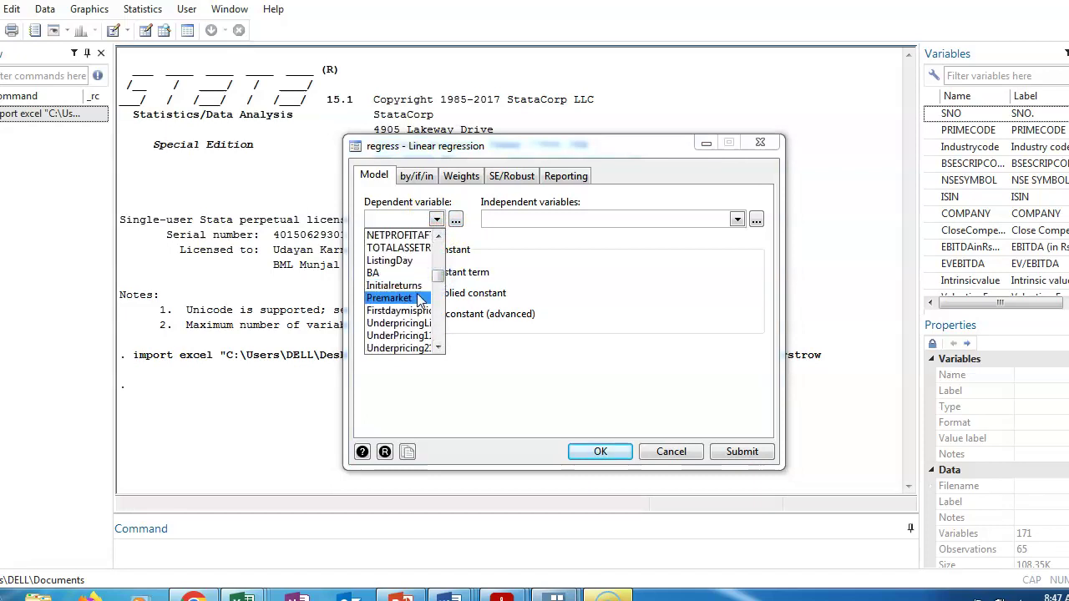
Set Premarket as dependent; add UnderwriterRankDummy, TechnologyDummy, VentureCapitalDummy, SmallFirmDummy as independents.
click(416, 308)
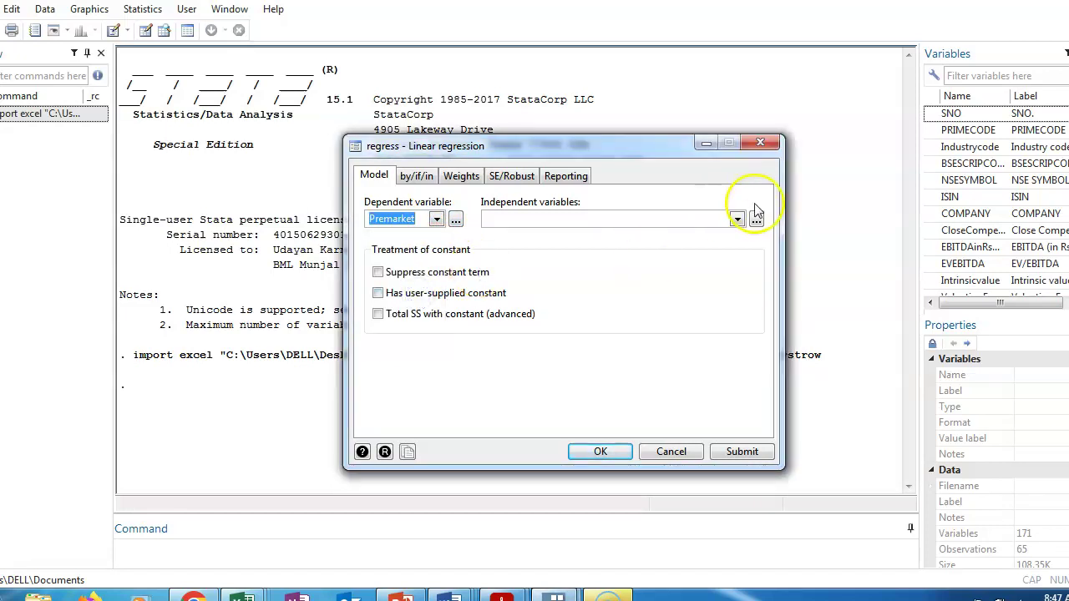
click(737, 219)
drag(741, 248, 742, 285)
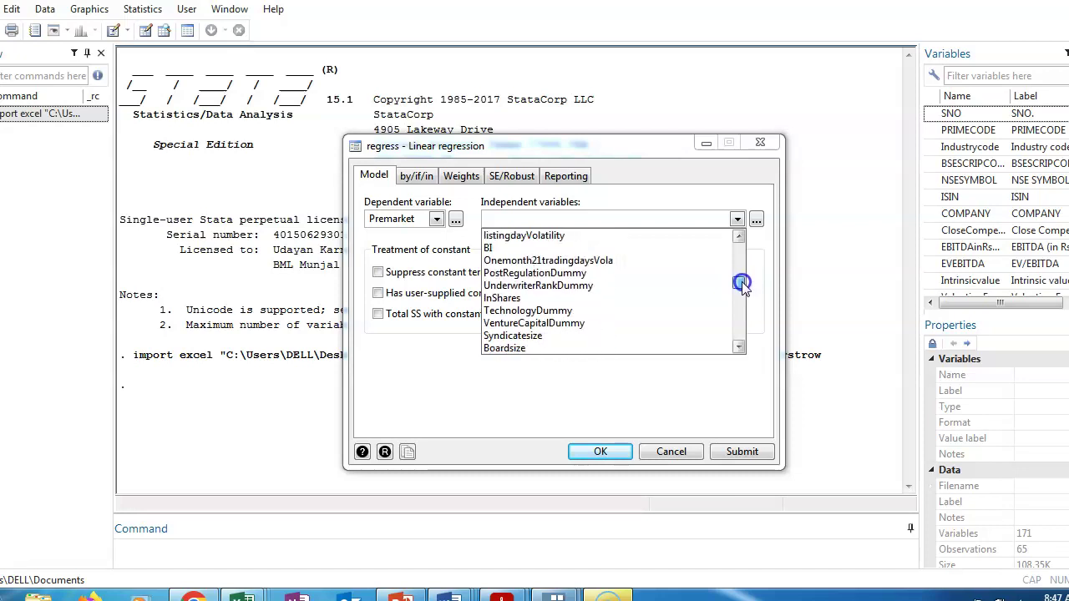
click(683, 288)
click(680, 311)
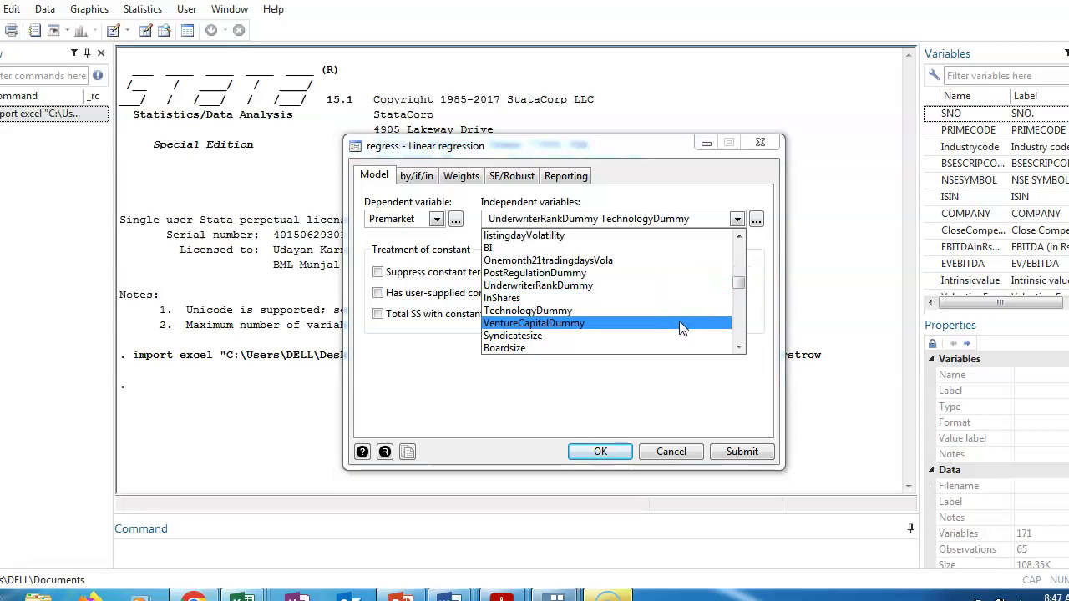
click(679, 324)
mouse_move(739, 287)
mouse_down()
mouse_move(738, 306)
mouse_move(741, 297)
mouse_up()
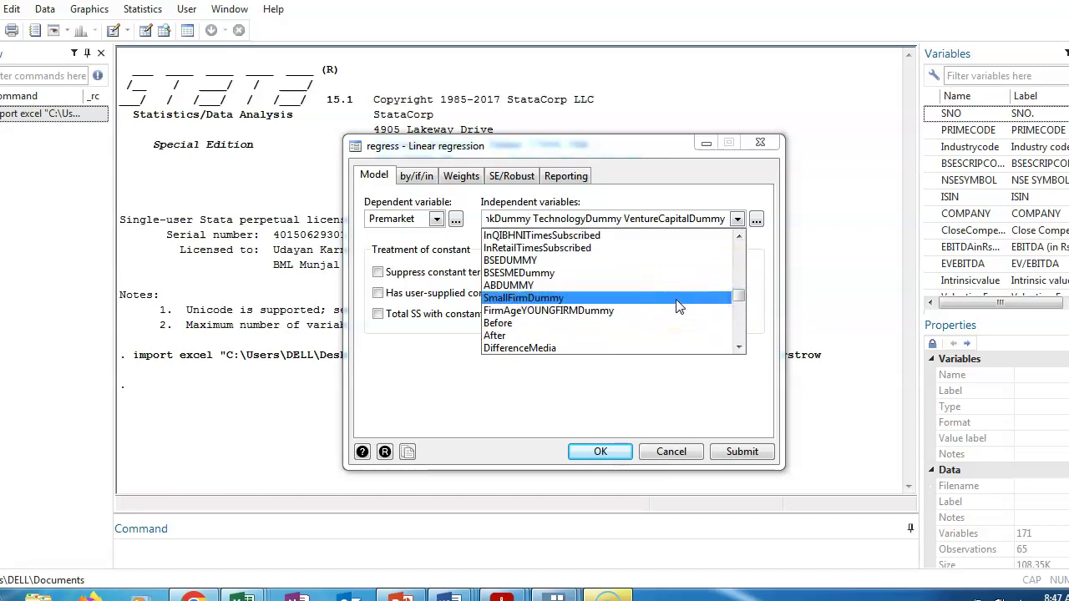
click(678, 299)
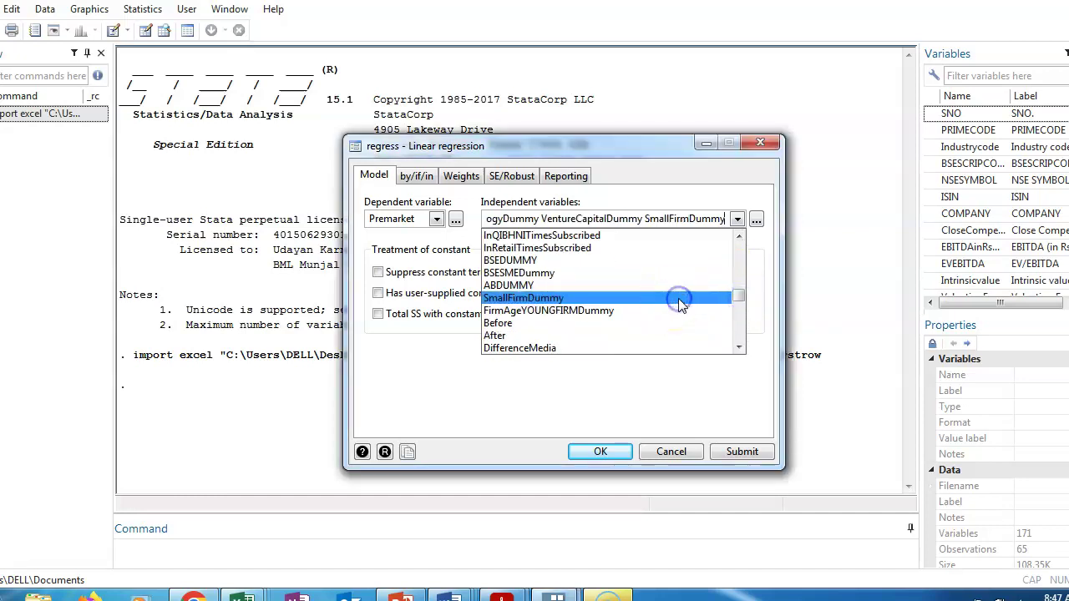
click(422, 354)
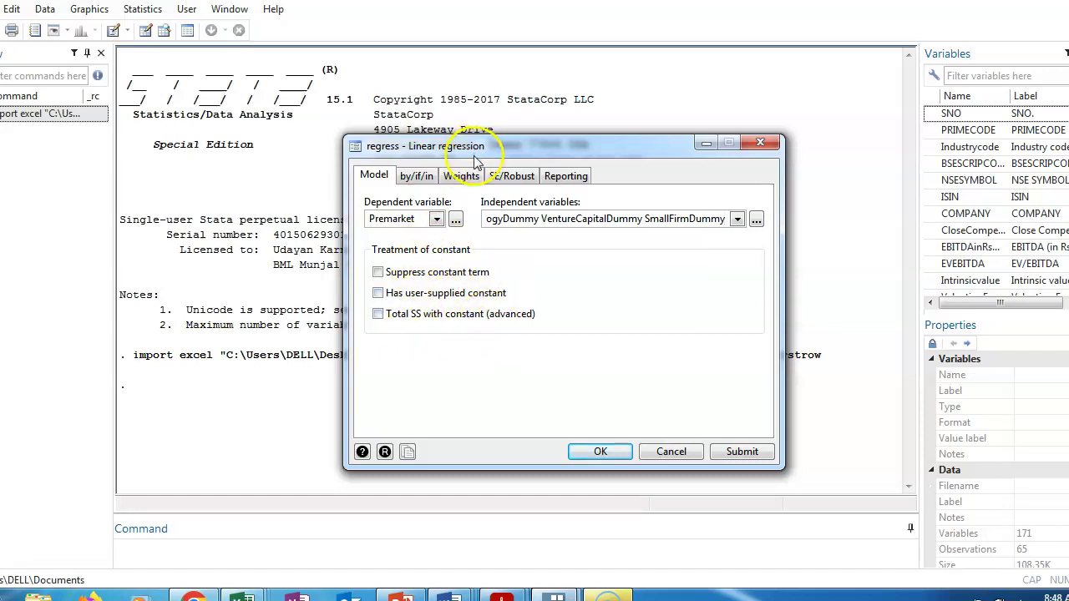
Select Robust standard errors and run the regression (62 observations, R-squared 0.1015).
click(523, 183)
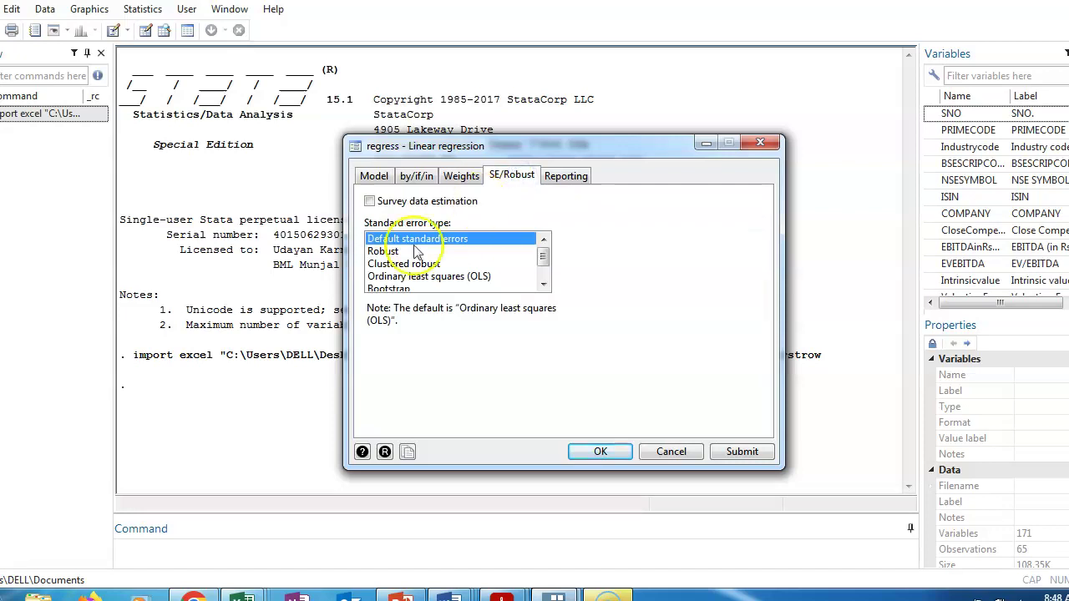
click(386, 254)
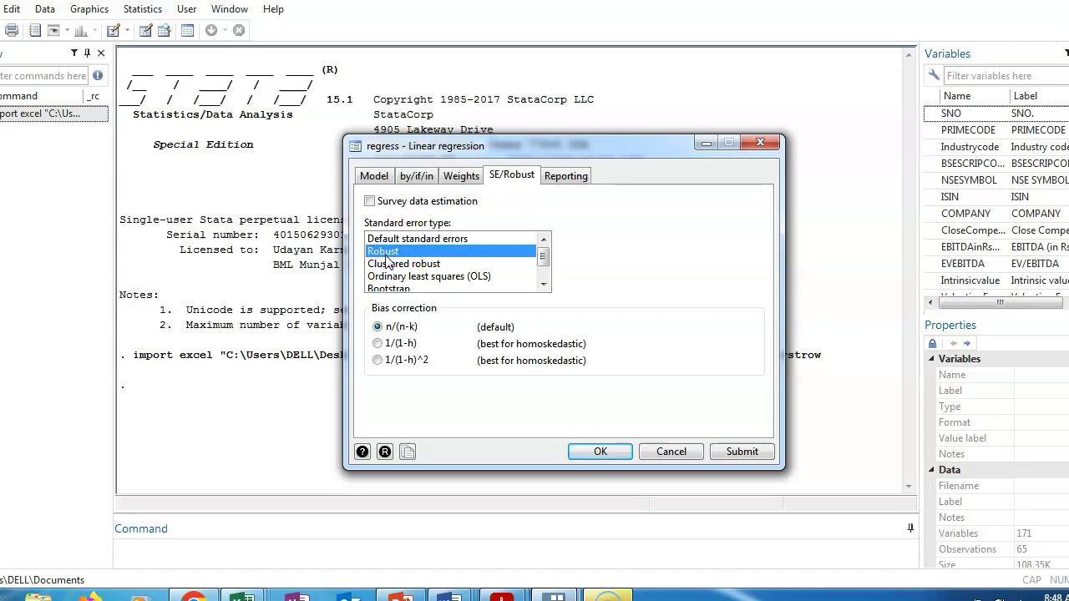
click(601, 451)
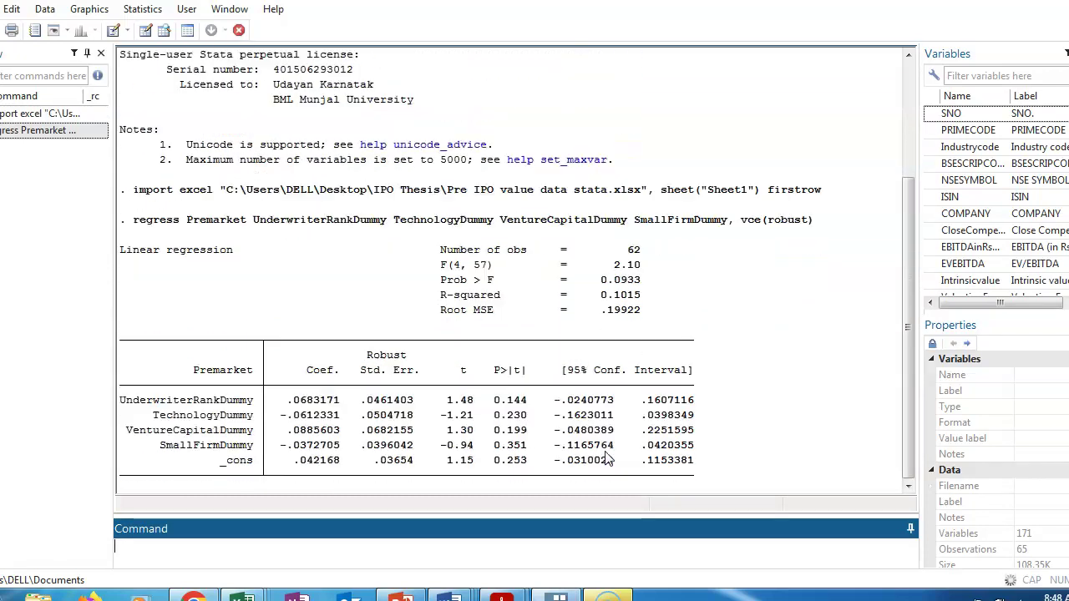
Run 'outreg2 using myreg.doc, replace ctitle (Model-1)' to export the results.
click(309, 554)
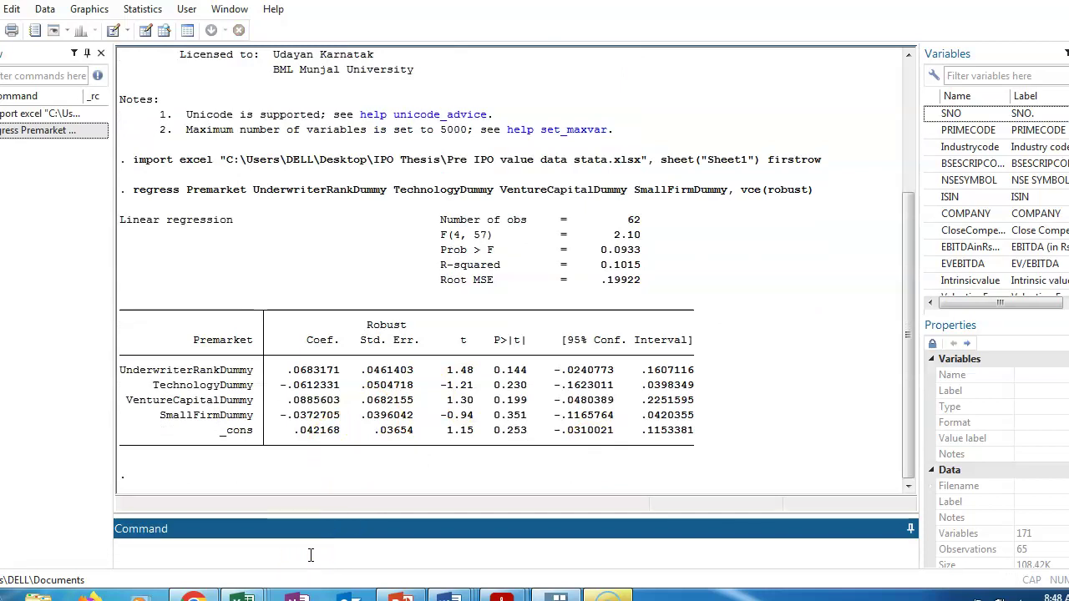
text(outre2)
key(BackSpace)
text(g2)
click(216, 549)
text(using)
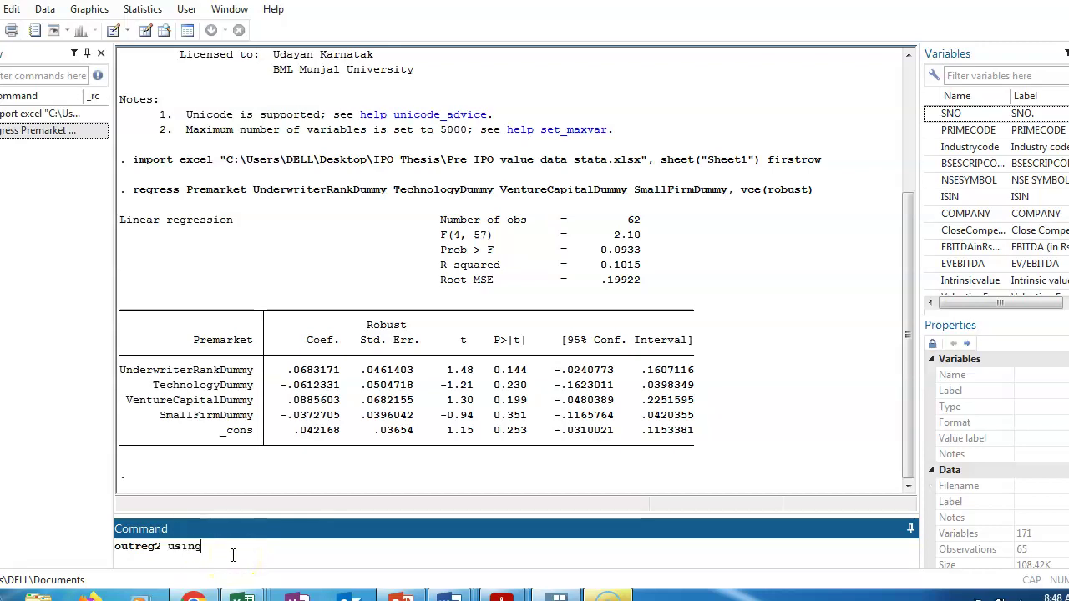
text( myreg.doc,)
text(replace ctitle (Model)
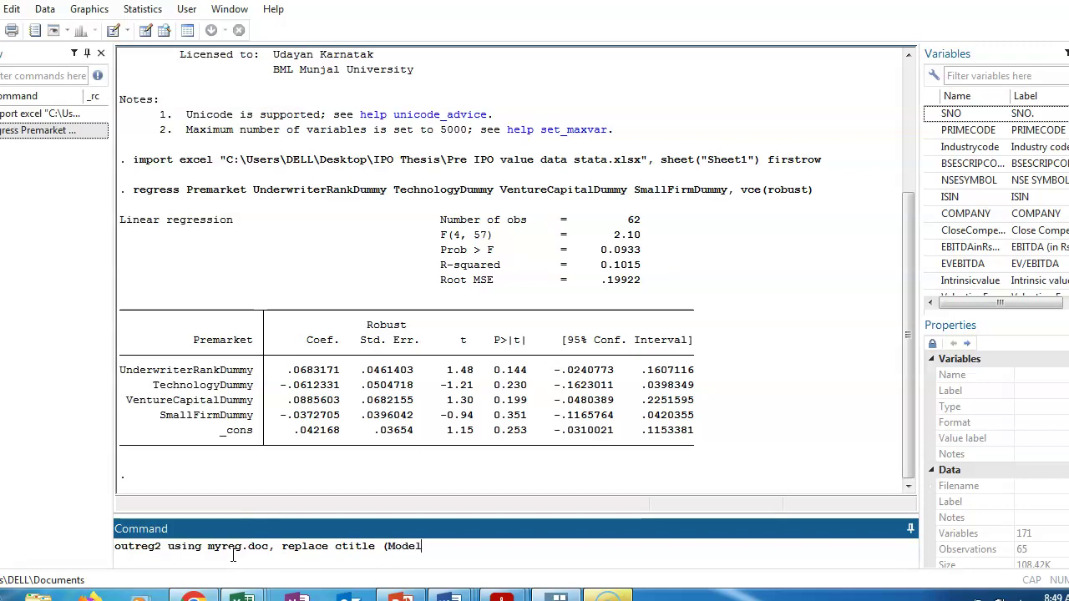
text(-1)
key(Return)
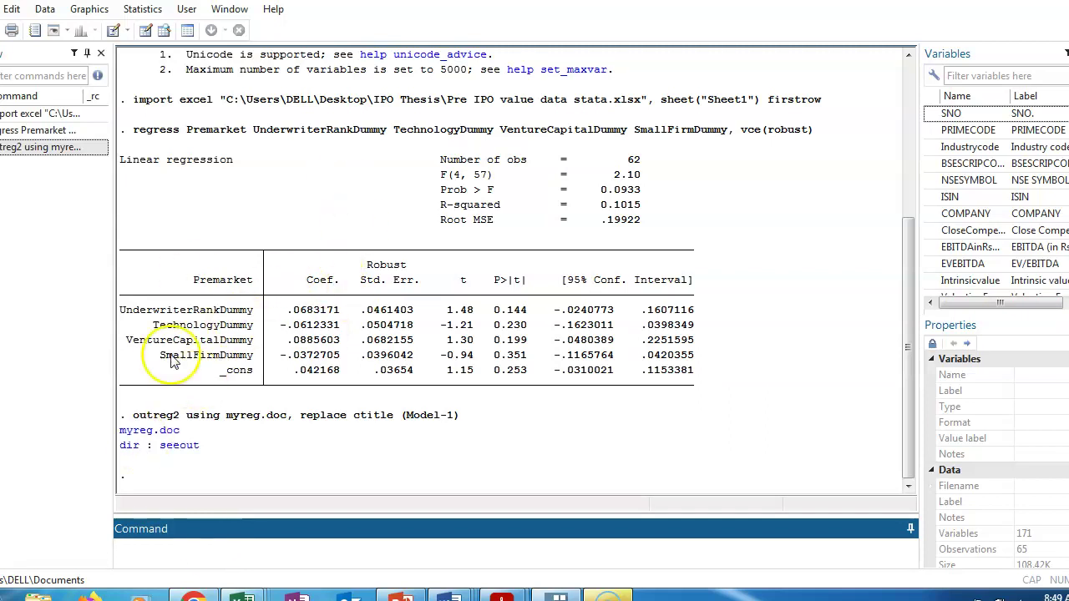
Copy the earlier regress command from Results into the Command box.
drag(129, 131, 819, 127)
right_click(818, 127)
click(820, 136)
click(342, 546)
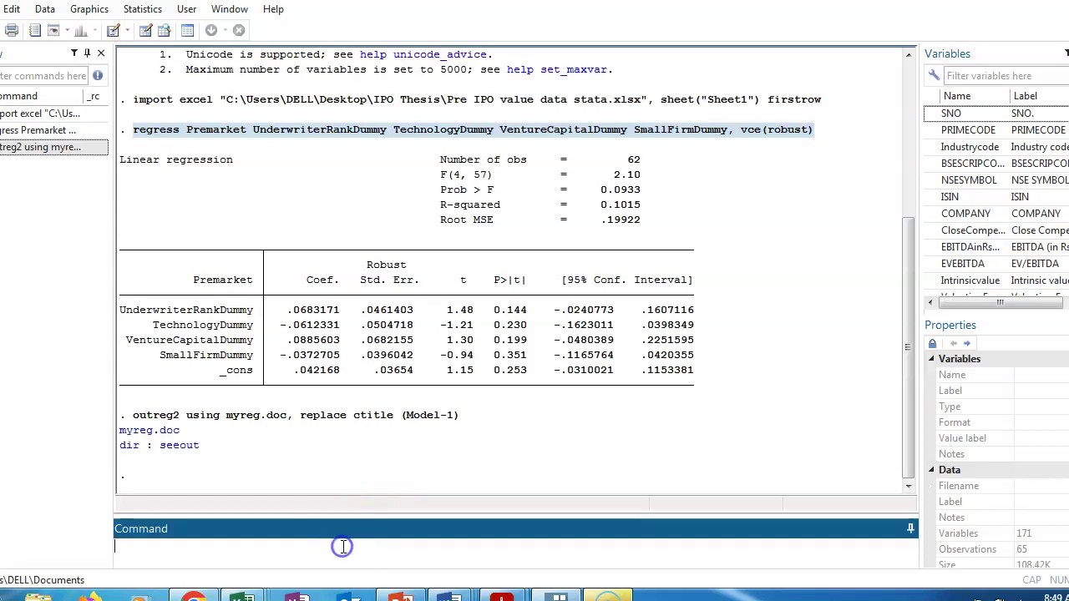
key(ctrl+v)
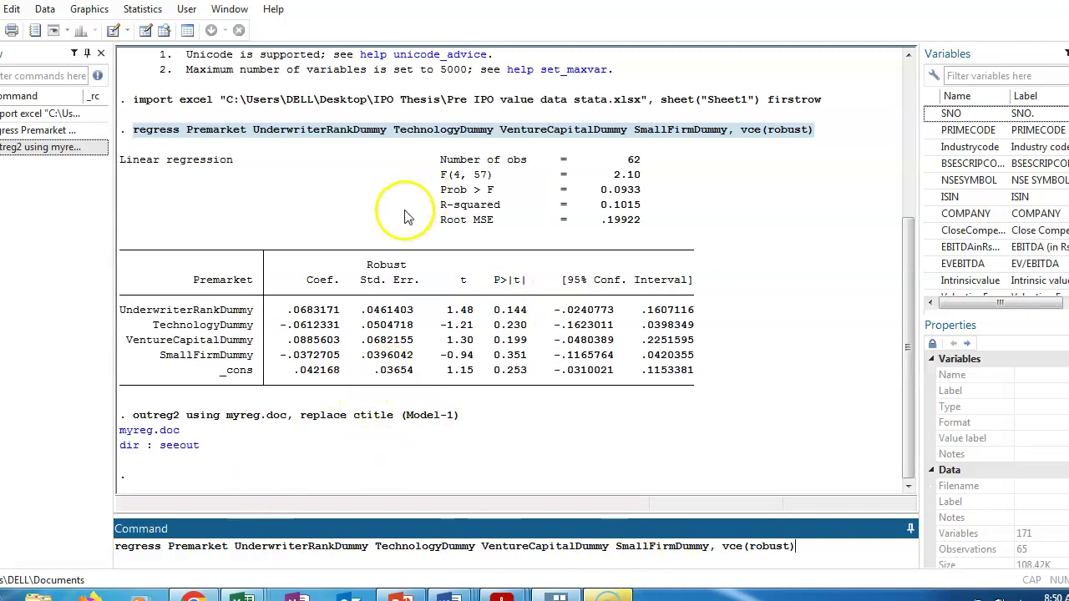
Delete SmallFirmDummy from the command and run it (R-squared 0.0966).
click(709, 547)
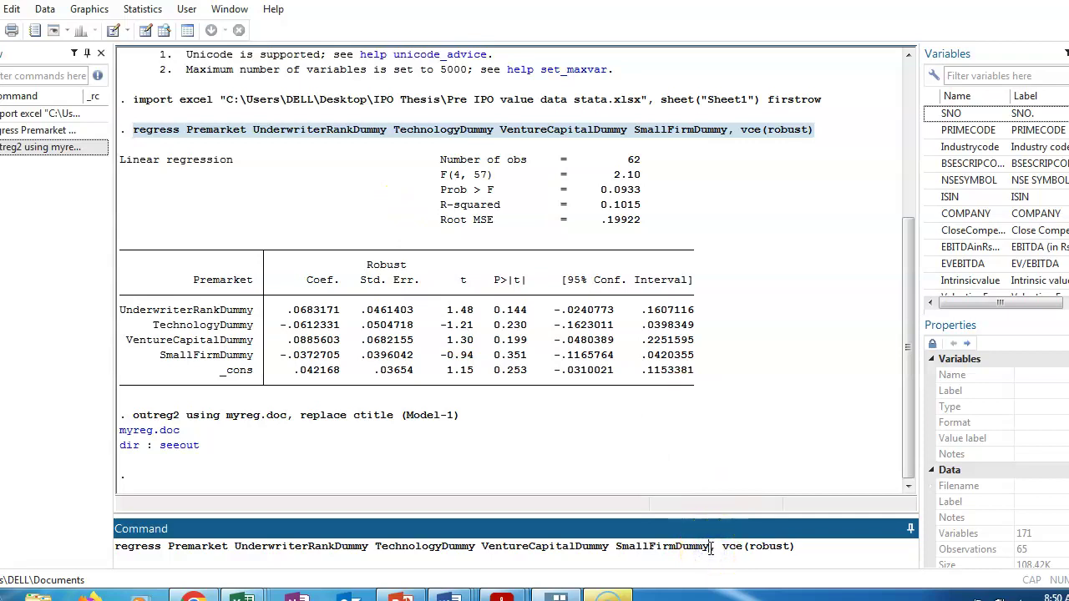
key(BackSpace)
key(BackSpace)
key(BackSpace)
key(BackSpace)
key(BackSpace)
key(BackSpace)
key(BackSpace)
key(BackSpace)
key(BackSpace)
key(BackSpace)
key(BackSpace)
key(BackSpace)
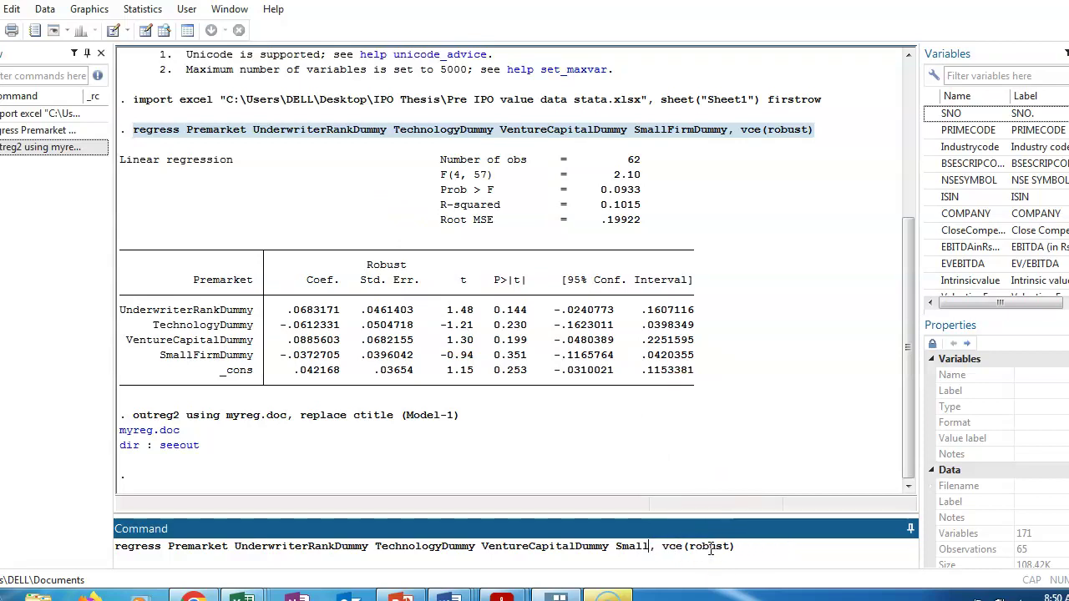
key(BackSpace)
key(BackSpace)
key(BackSpace)
click(710, 548)
key(Return)
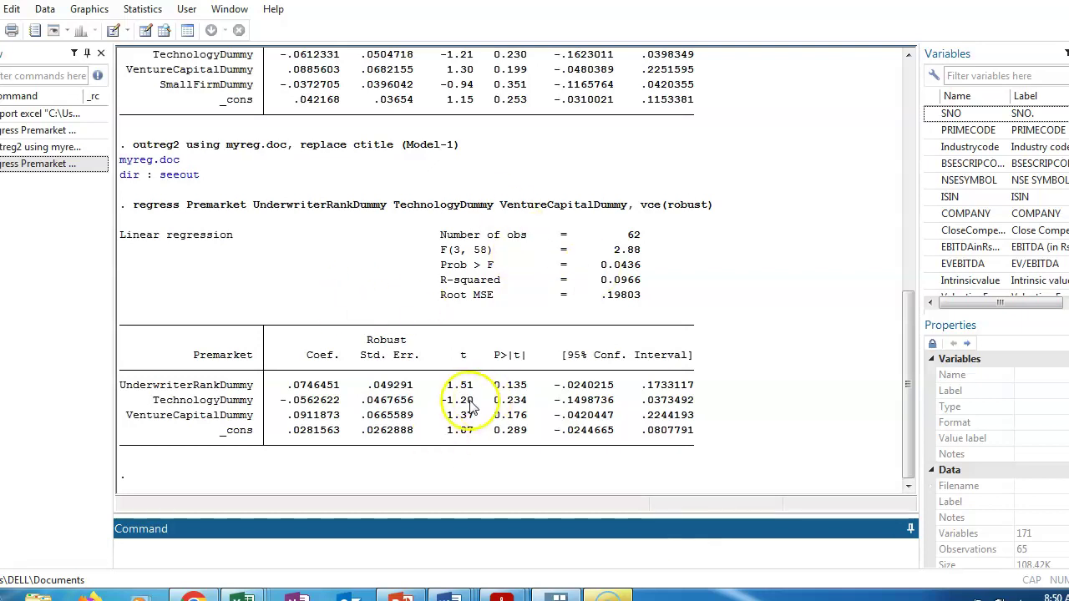
click(381, 558)
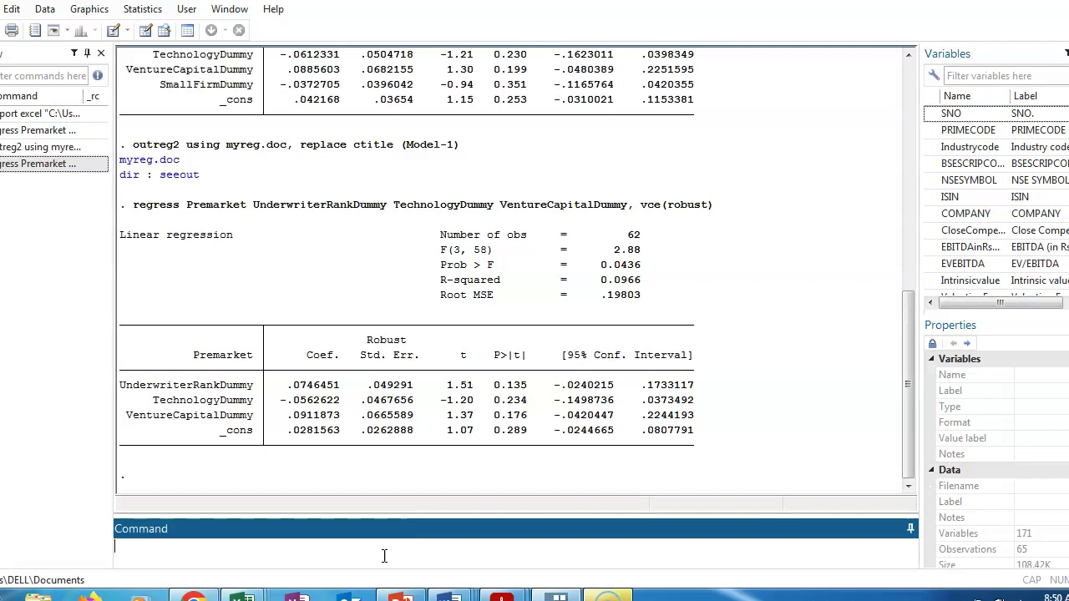
Run 'outreg2 using myreg.doc, append ctitle (Model-2)' to add the second column.
text(outreg2 using myreg.doc)
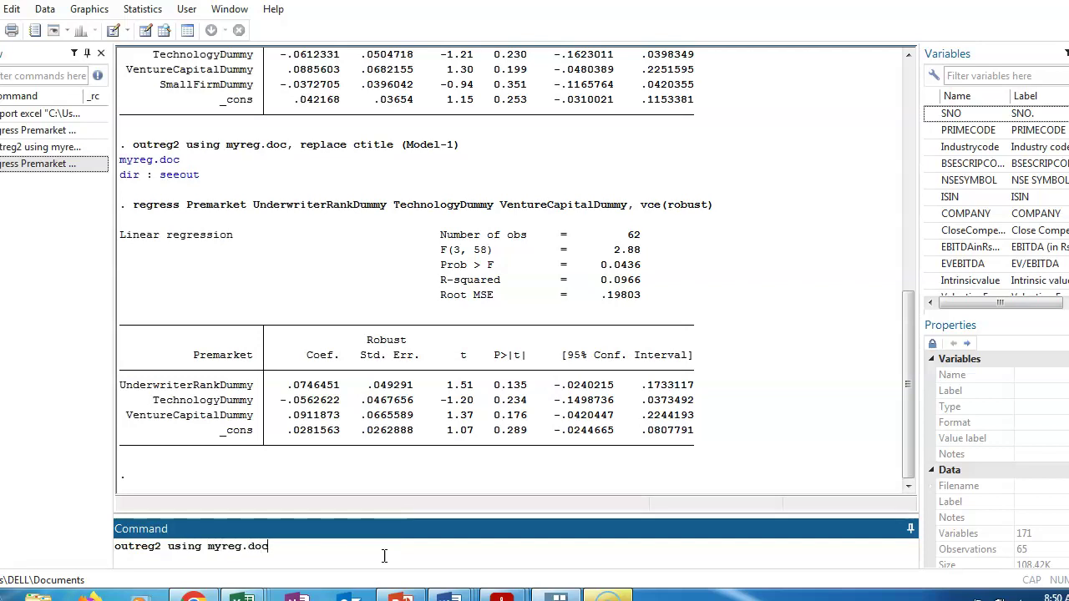
text(, append ctitle (mode)
key(BackSpace)
key(BackSpace)
key(BackSpace)
key(BackSpace)
text(Model-2))
key(Return)
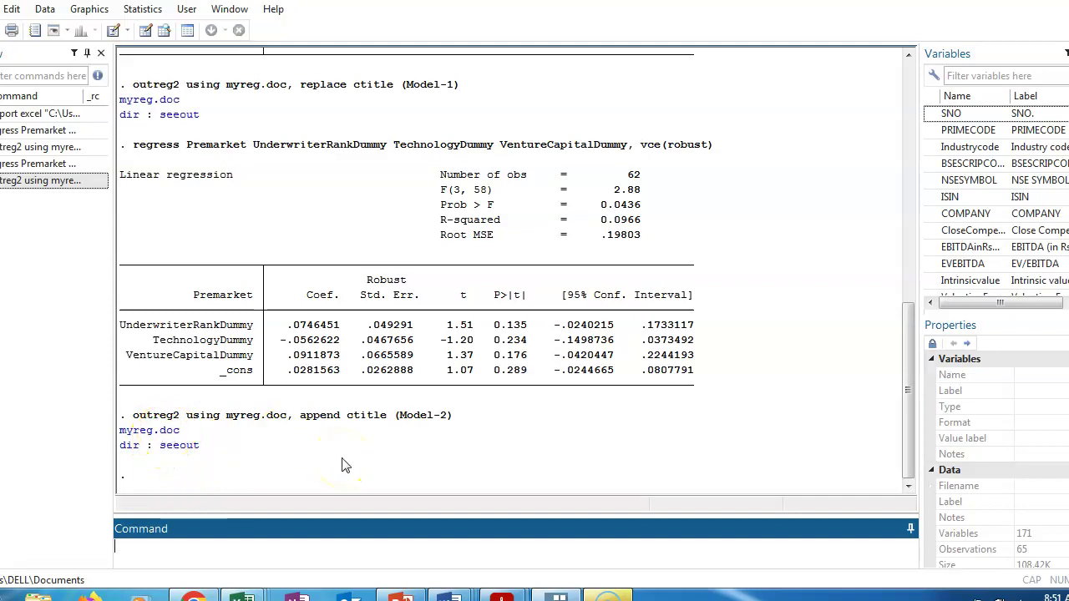
Open myreg.doc in Word from the Results link to view the Model-1/Model-2 table.
click(164, 431)
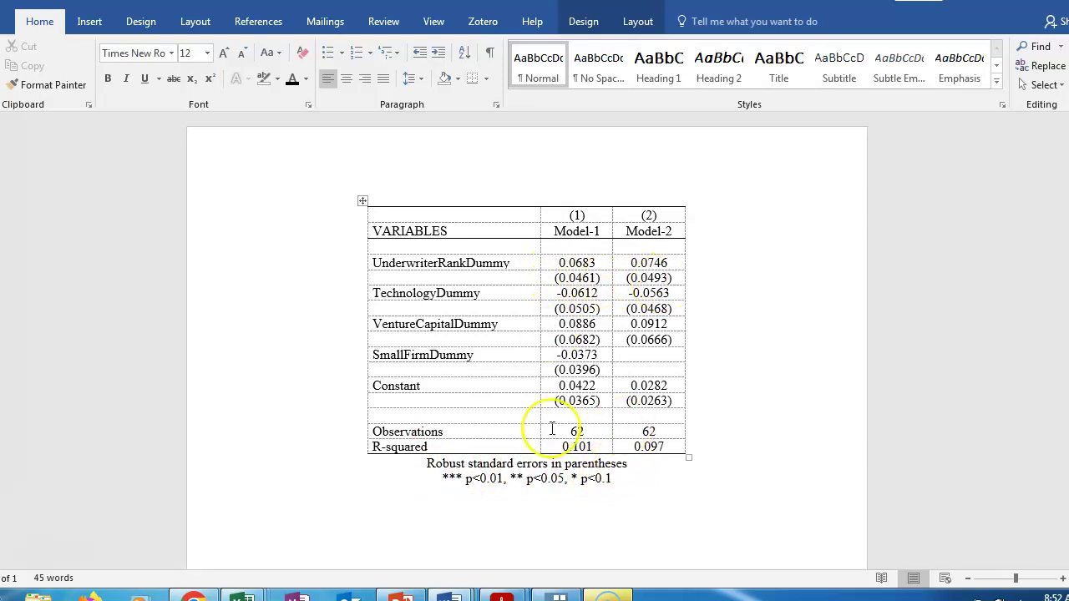
click(499, 481)
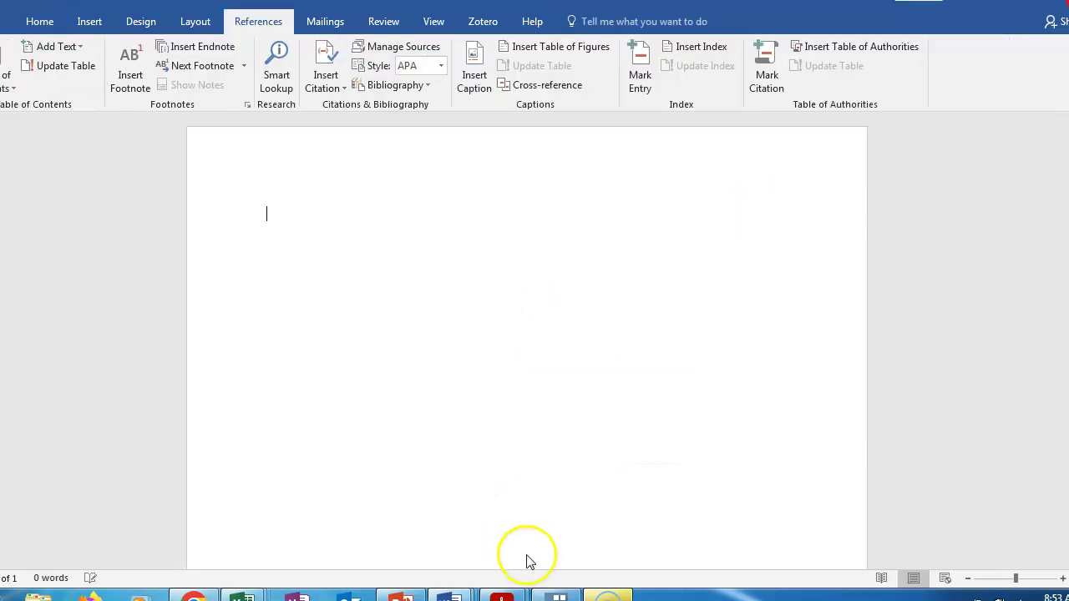
Return from Word to the Stata Results window.
click(556, 594)
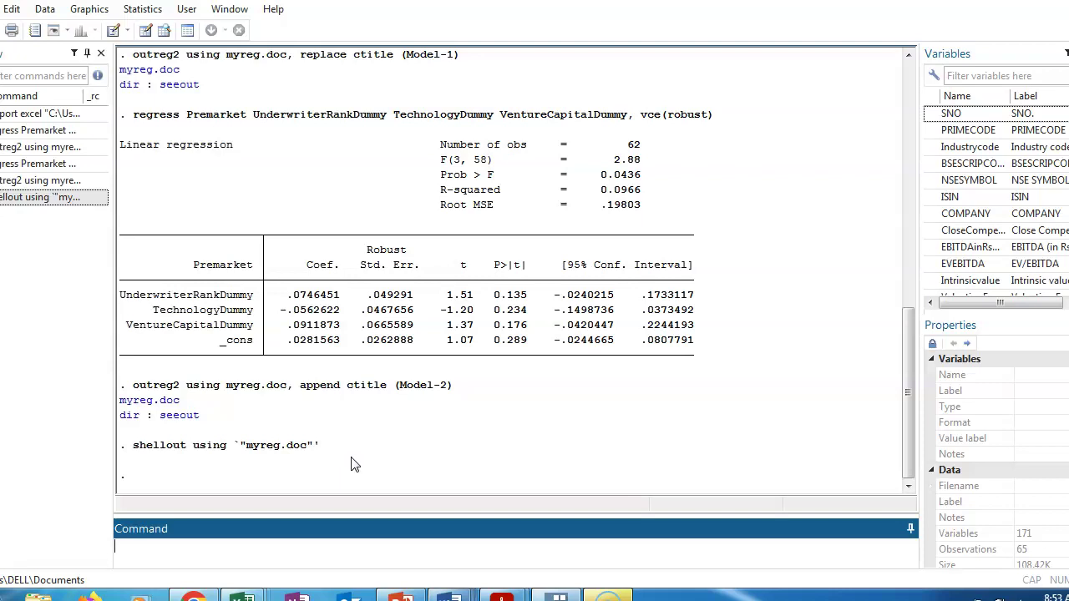
click(126, 477)
click(226, 471)
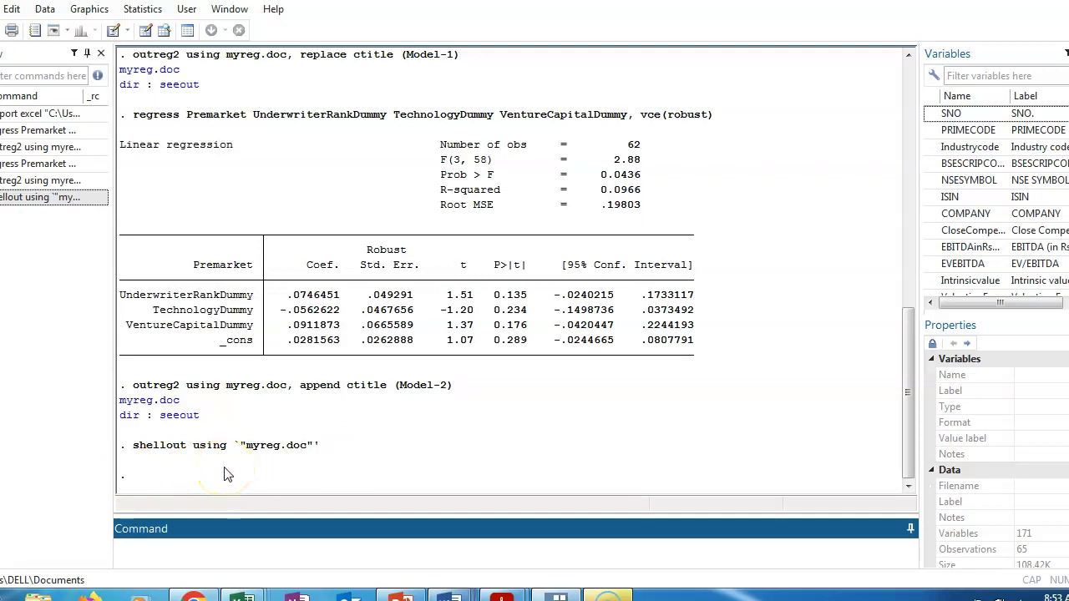